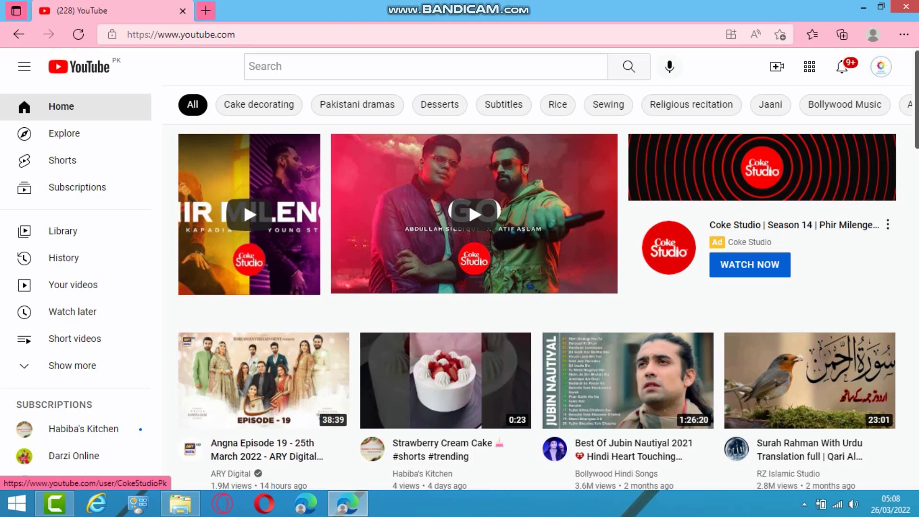
# Open YouTube Studio for the signed-in channel and start a new video upload
pyautogui.click(881, 67)
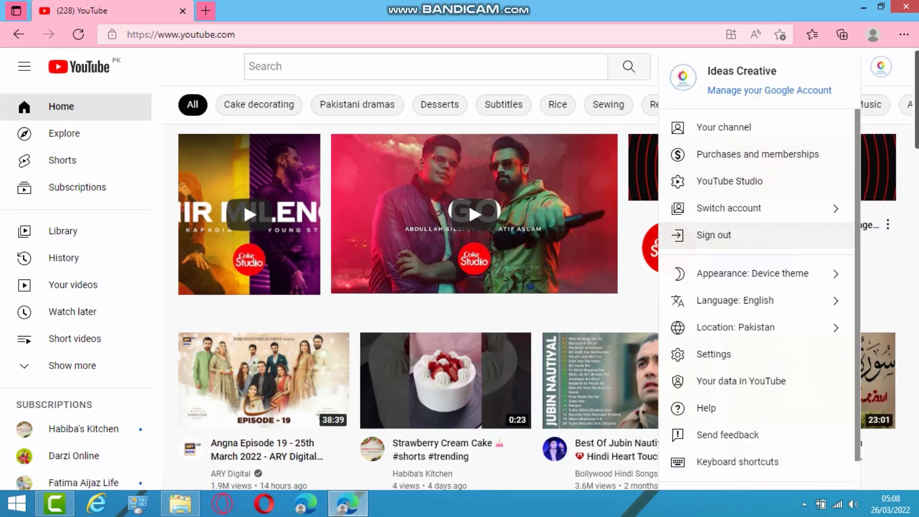
pyautogui.click(729, 181)
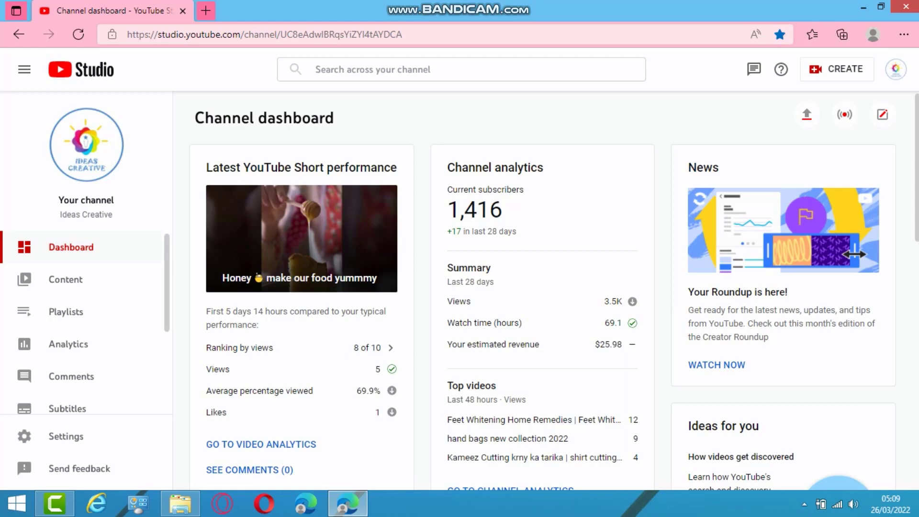
pyautogui.click(807, 115)
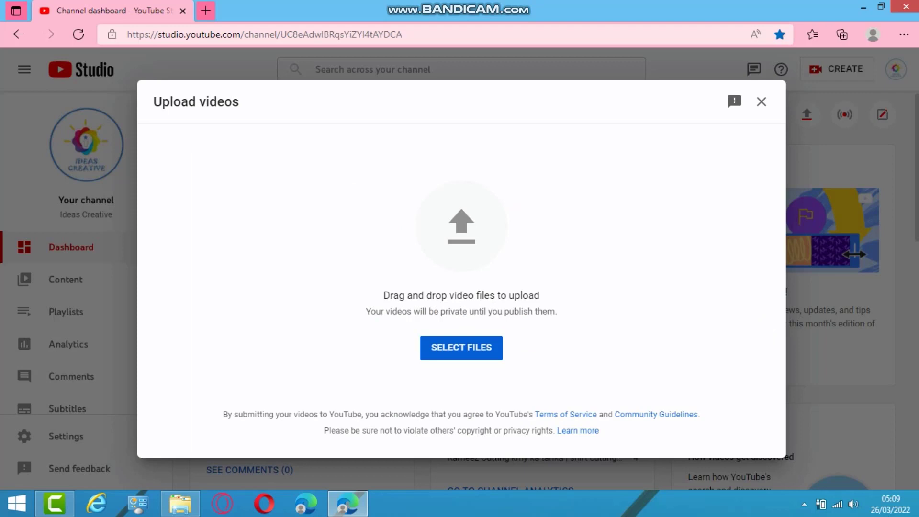
# Choose the MP4 video gmail from the New Recipes 2 > gmail folder on drive data (E:) for upload
pyautogui.click(461, 348)
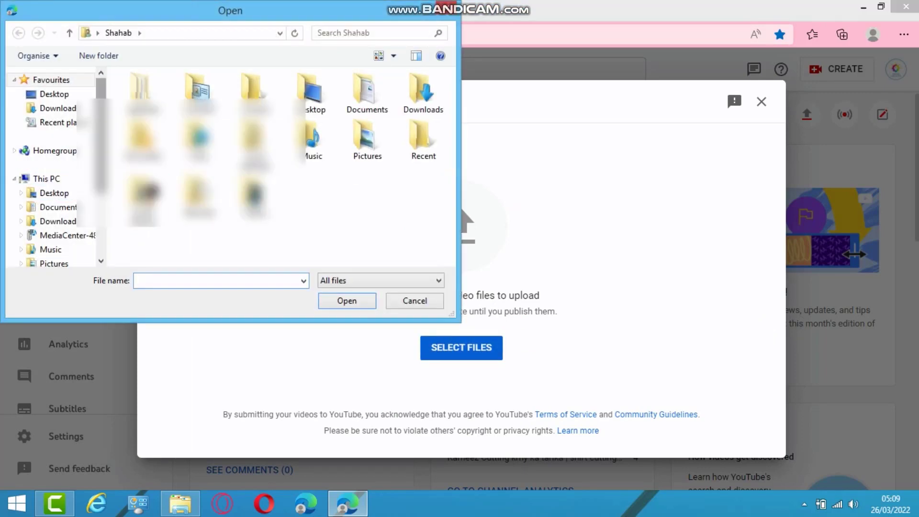
pyautogui.moveTo(100, 135); pyautogui.dragTo(101, 171)
pyautogui.scroll(-1, 53, 215)
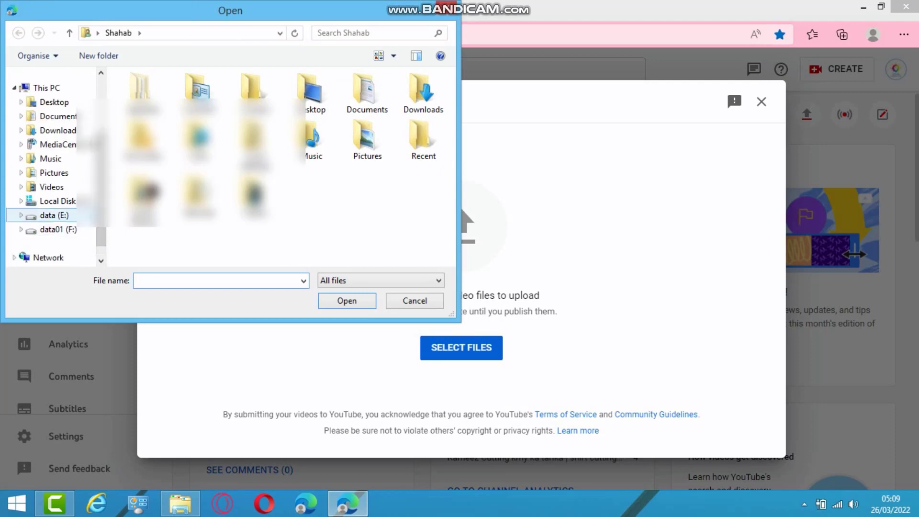
pyautogui.click(48, 216)
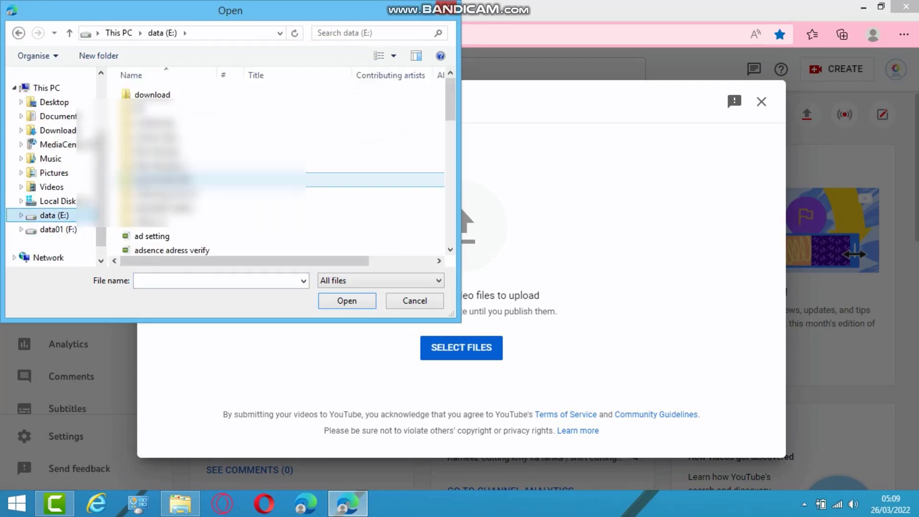
pyautogui.doubleClick(163, 165)
pyautogui.doubleClick(163, 151)
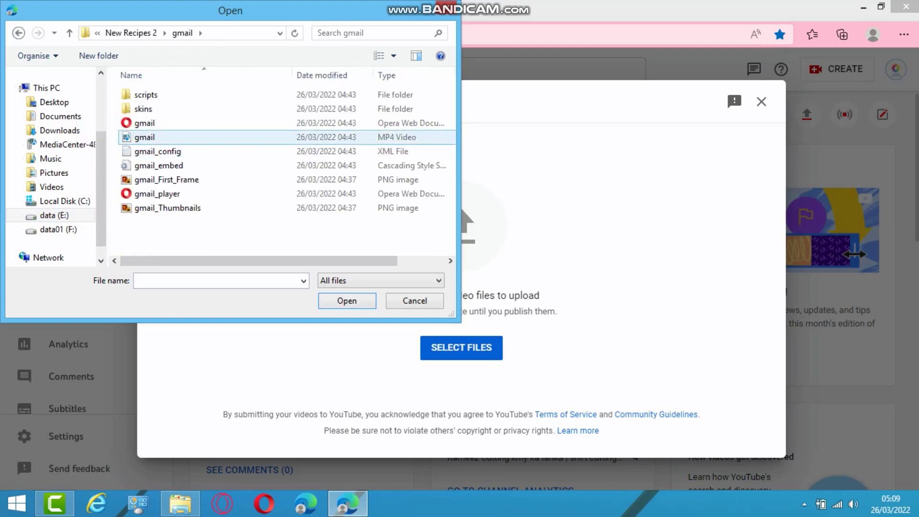
pyautogui.doubleClick(192, 137)
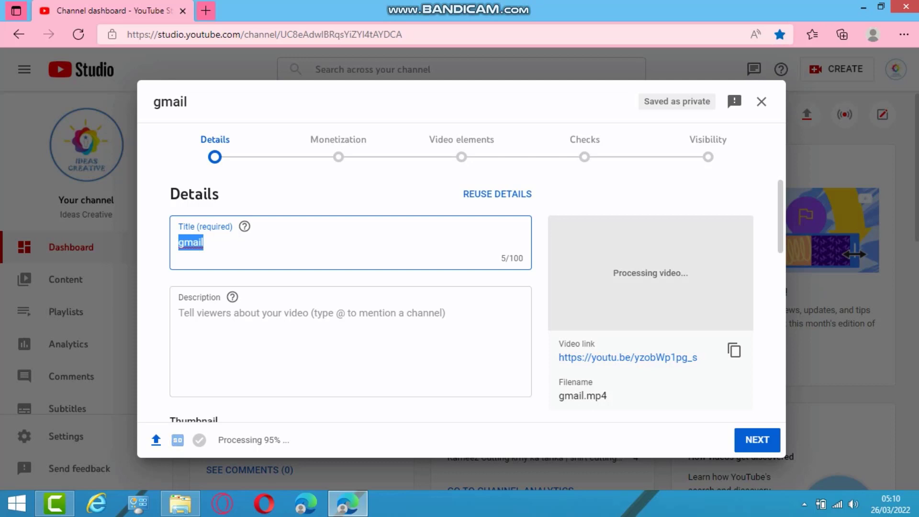
# Set the video title to "Create A Gmail Account Without Mobile Number"
pyautogui.write('Cr')
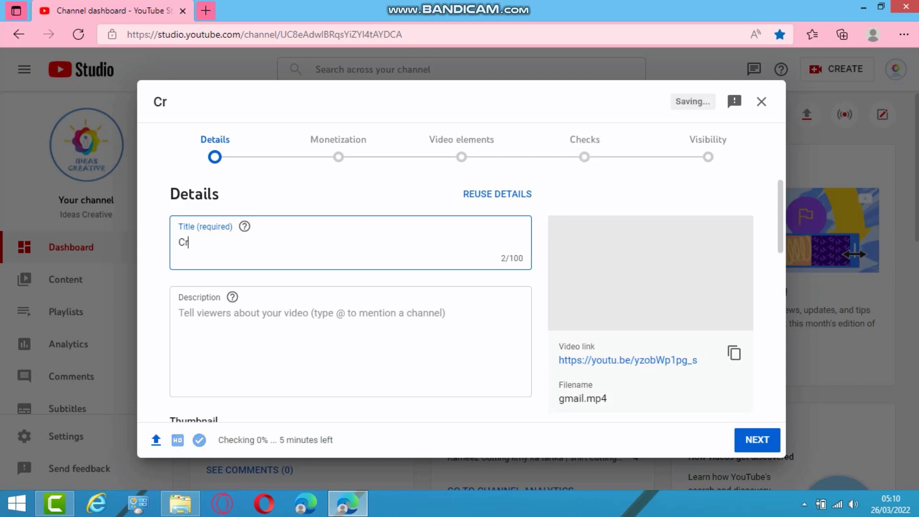
pyautogui.write('eate A ')
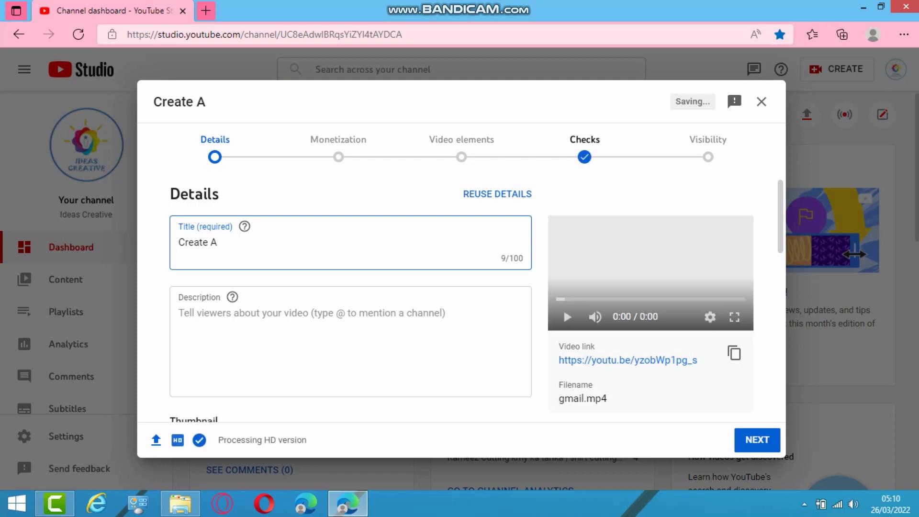
pyautogui.write('Gmail Acco')
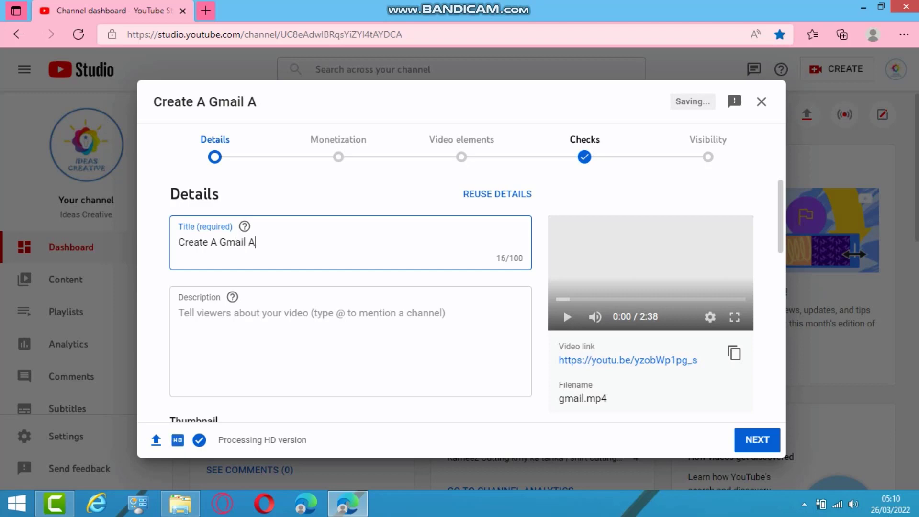
pyautogui.write('n')
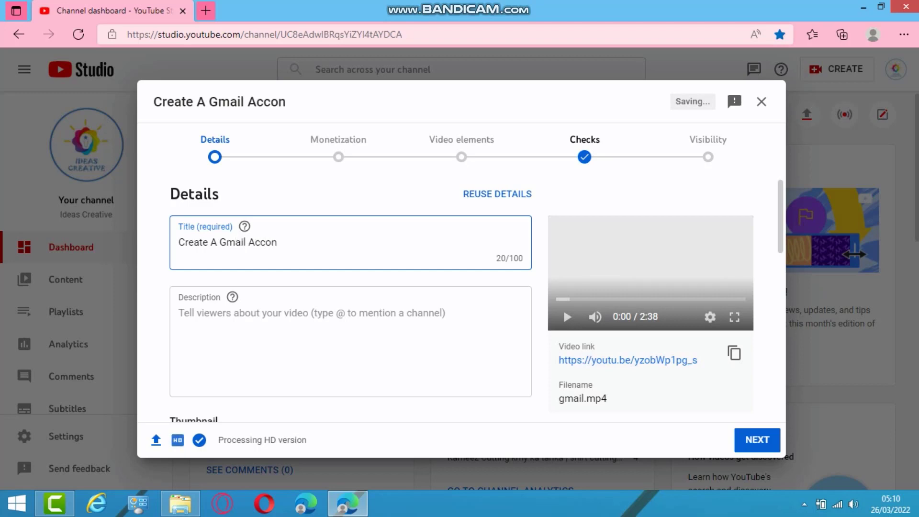
pyautogui.press('BackSpace')
pyautogui.press('BackSpace')
pyautogui.write('ount With')
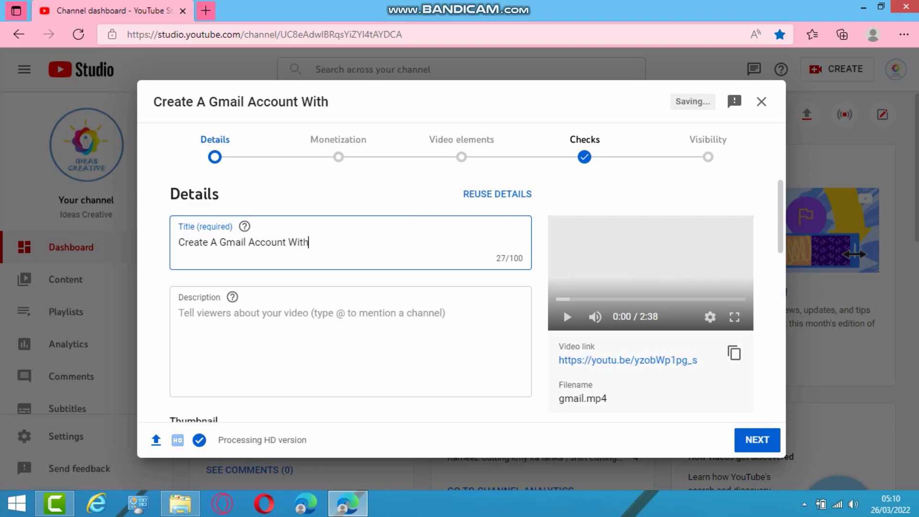
pyautogui.write('out Mobile ')
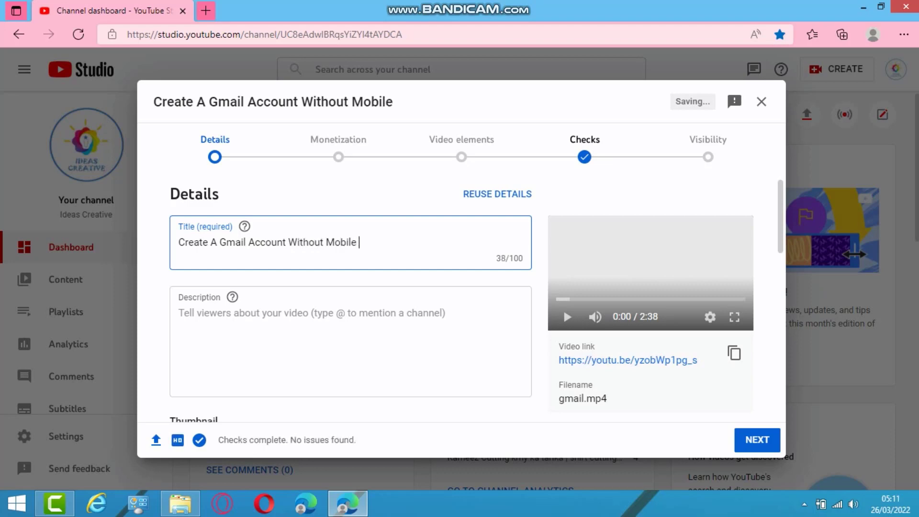
pyautogui.write('Number')
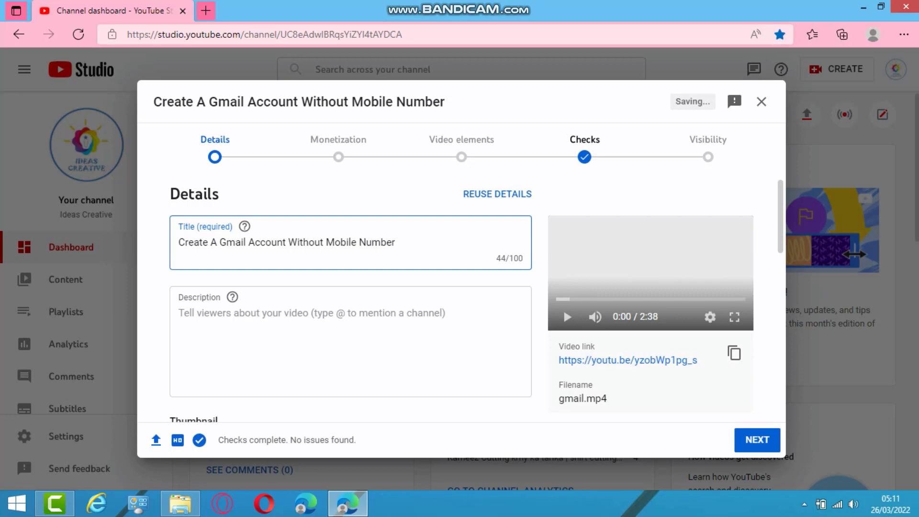
# Copy the full video title into the description
pyautogui.hotkey('ctrl', 'a')
pyautogui.hotkey('ctrl', 'c')
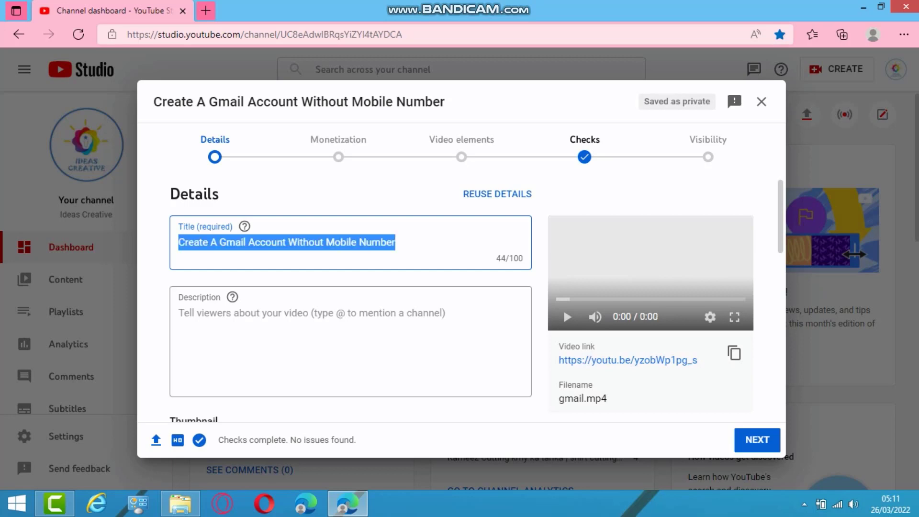
pyautogui.press('Tab')
pyautogui.hotkey('ctrl', 'v')
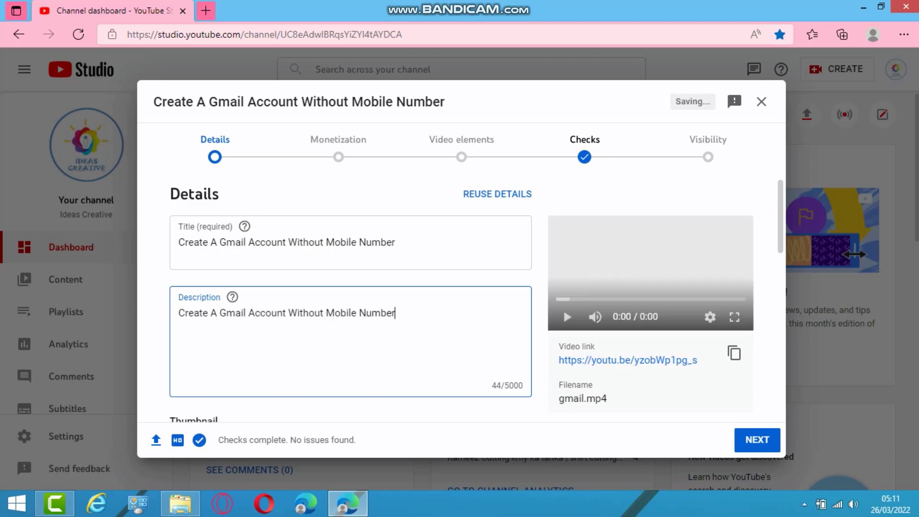
# Insert the hashtags "#gmailaccont #gmail" on a line above the description text and add an empty line below the text
pyautogui.click(179, 313)
pyautogui.press('Return')
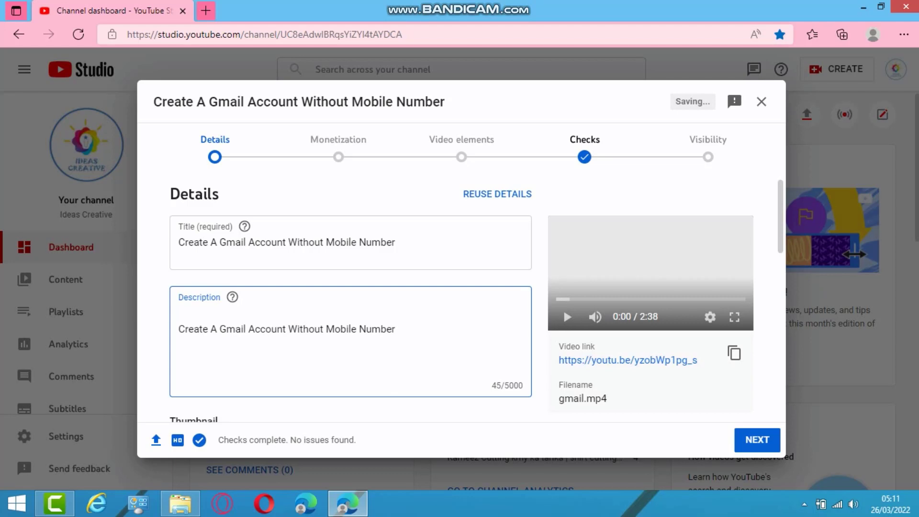
pyautogui.write('#gmailaccont')
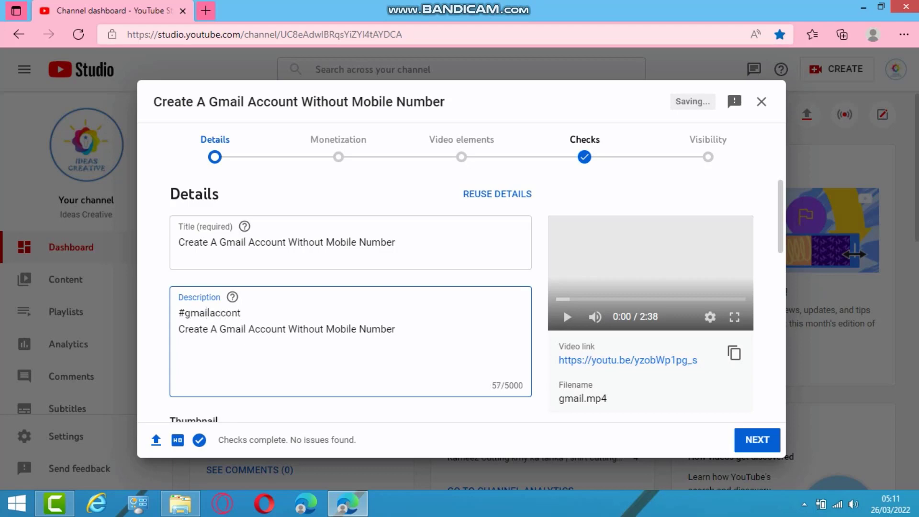
pyautogui.write(' #gmail')
pyautogui.click(395, 329)
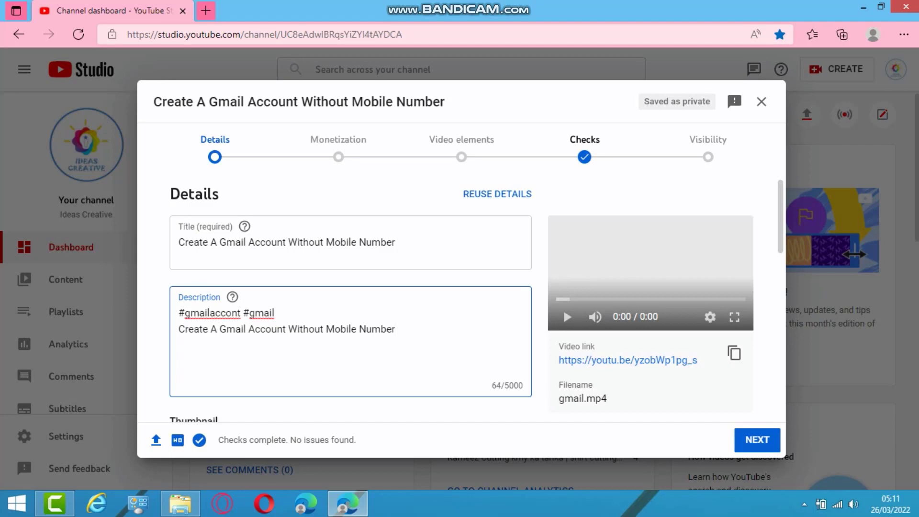
pyautogui.press('Return')
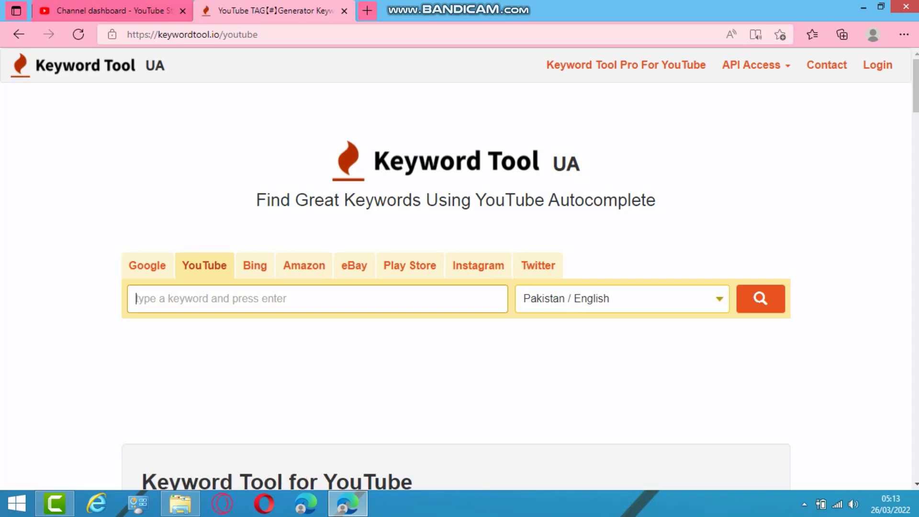
# On keywordtool.io, search YouTube keywords for "Create A Gmail Account Without Mobile Number" with Pakistan / English
pyautogui.hotkey('ctrl', 'v')
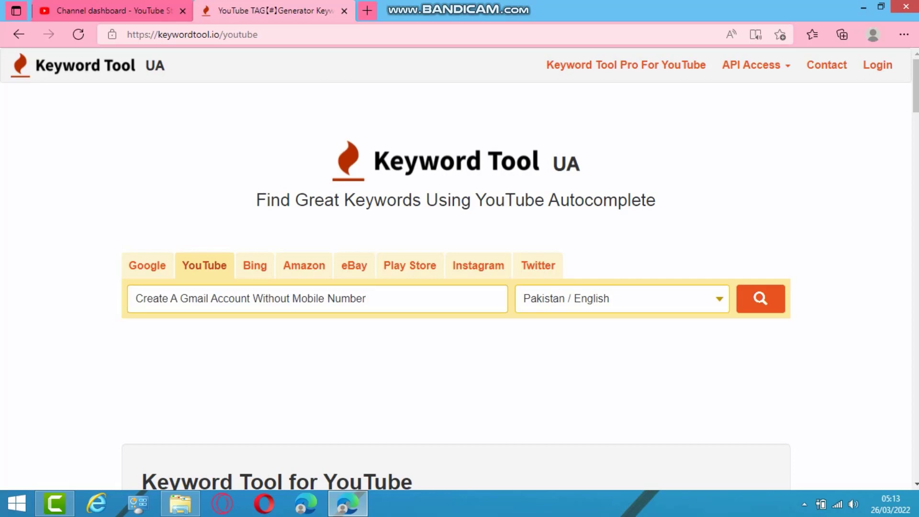
pyautogui.scroll(-1, 456, 268)
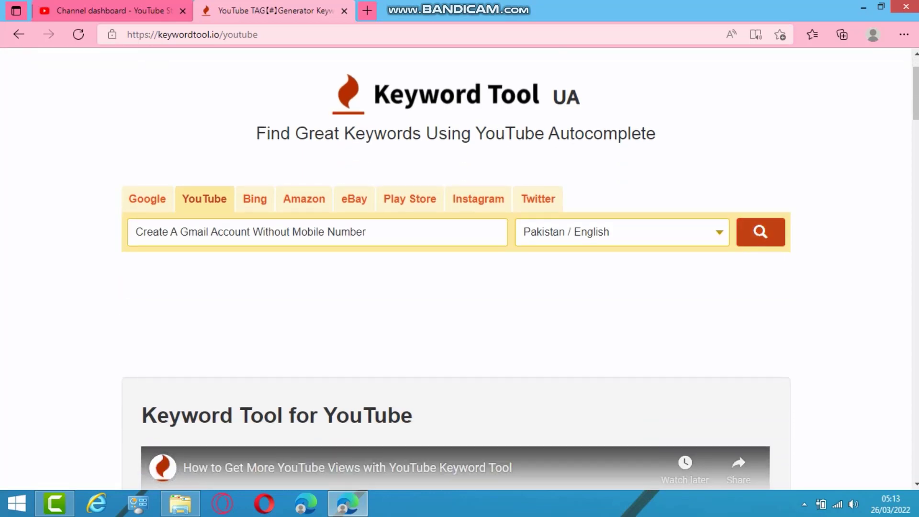
pyautogui.click(761, 231)
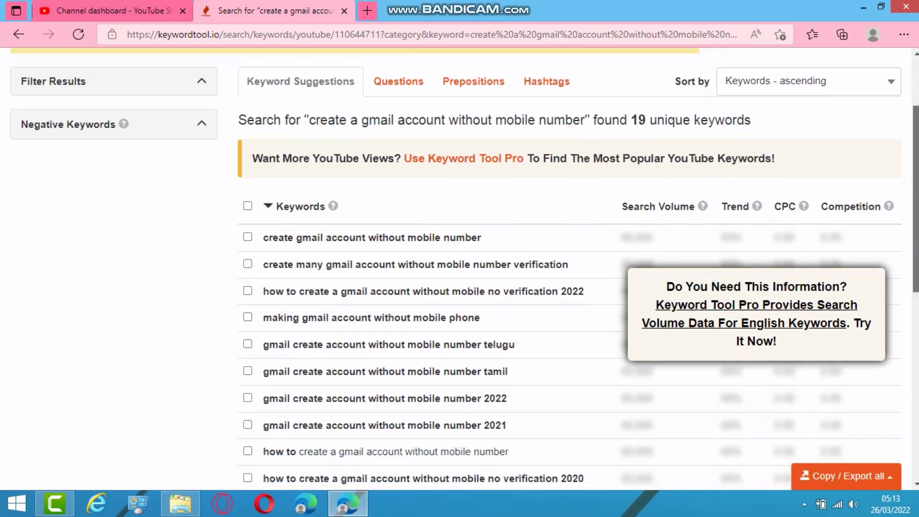
# Select the first 13 keyword suggestions, through "how to create unlimited gmail account without mobile number"
pyautogui.moveTo(916, 199); pyautogui.dragTo(916, 232)
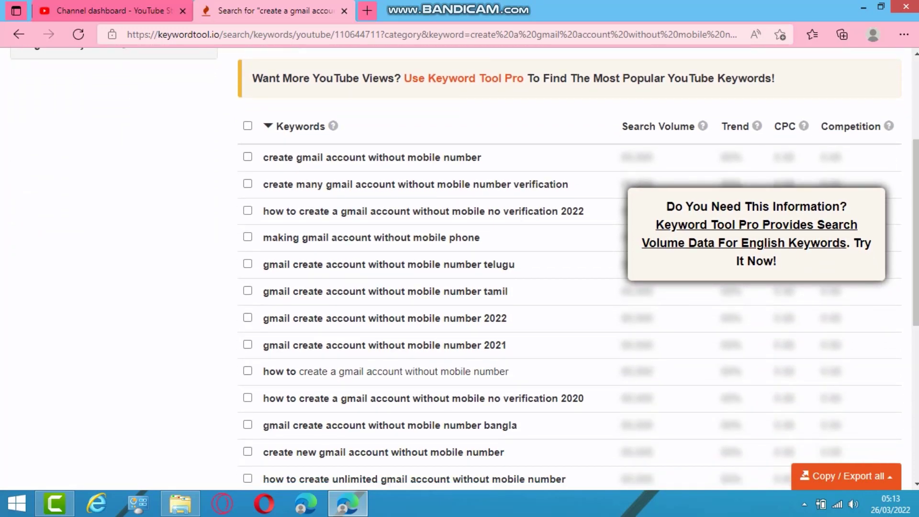
pyautogui.click(248, 156)
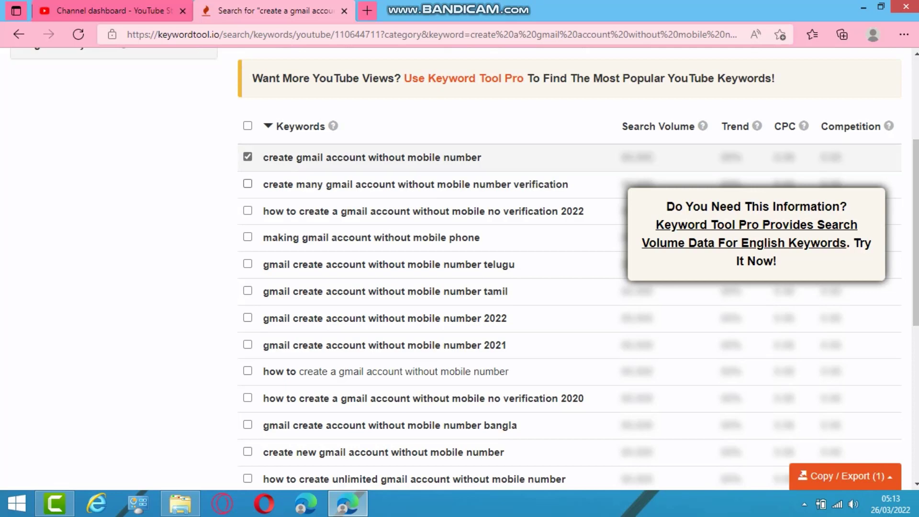
pyautogui.click(247, 184)
pyautogui.click(247, 211)
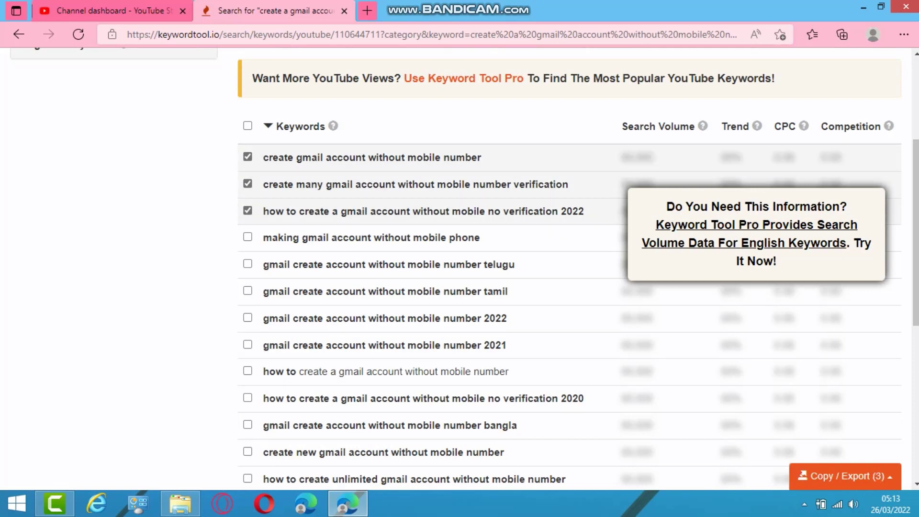
pyautogui.click(248, 237)
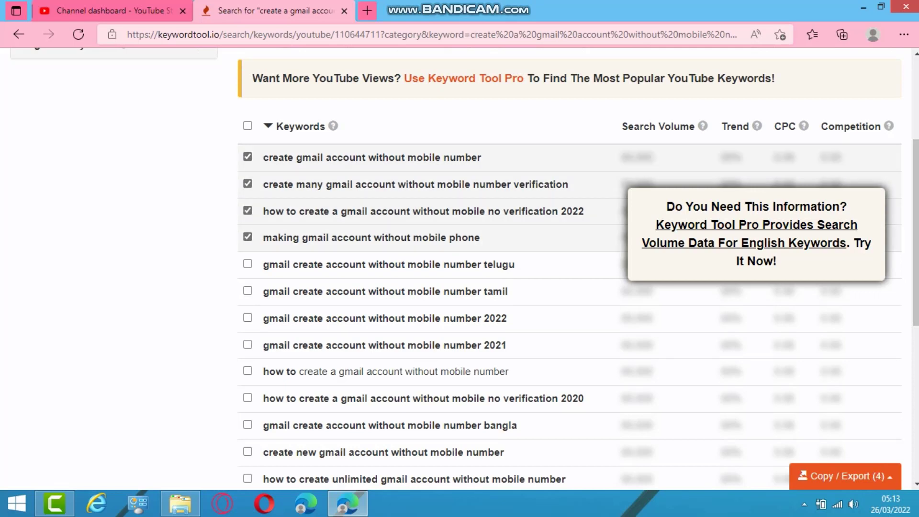
pyautogui.click(247, 264)
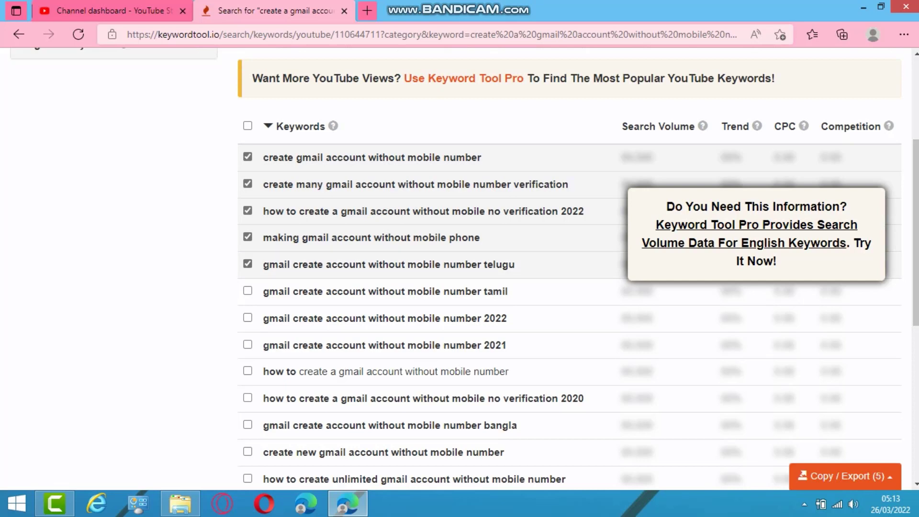
pyautogui.click(248, 291)
pyautogui.click(248, 318)
pyautogui.click(247, 344)
pyautogui.click(248, 371)
pyautogui.click(247, 397)
pyautogui.click(248, 425)
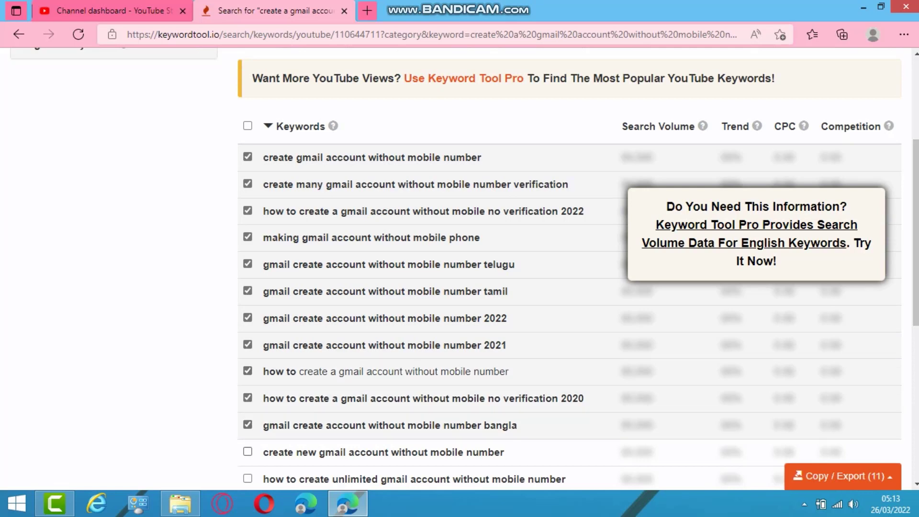
pyautogui.click(247, 452)
pyautogui.click(248, 479)
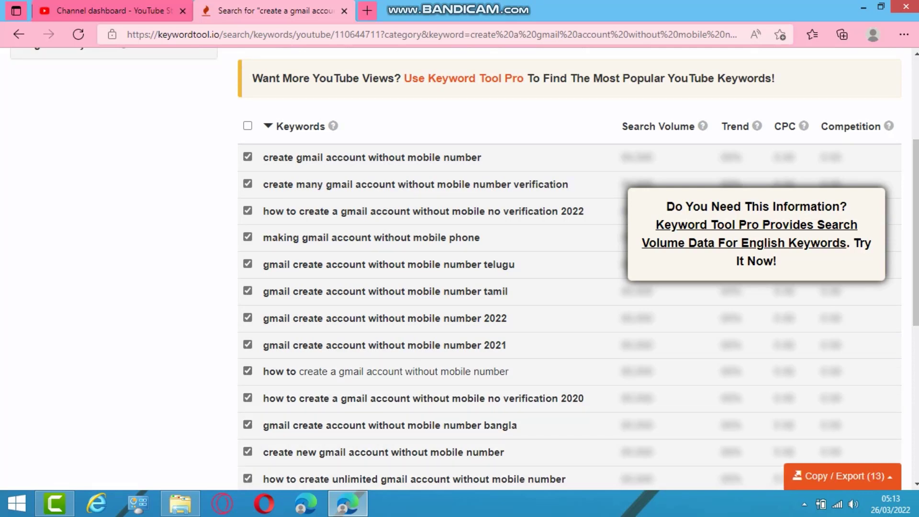
# Copy the selected keywords to the clipboard and paste them below the title text in the YouTube Studio video description
pyautogui.click(843, 476)
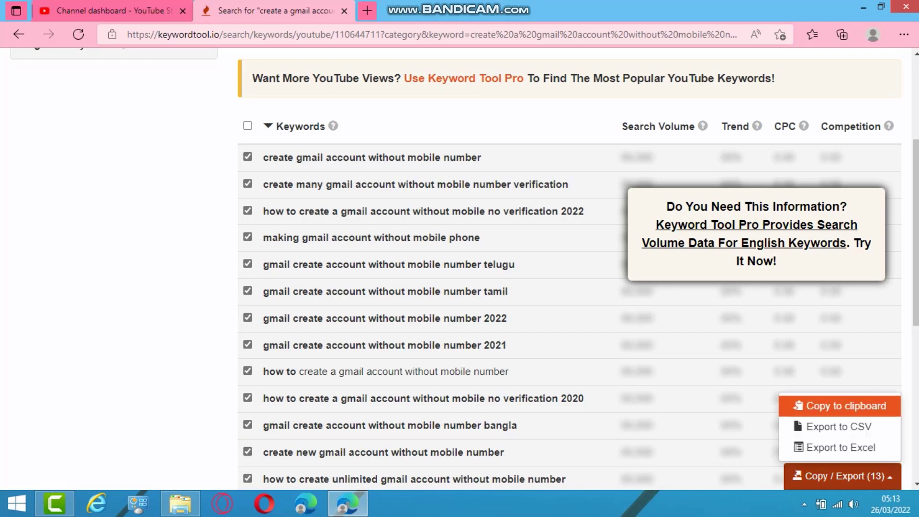
pyautogui.click(843, 406)
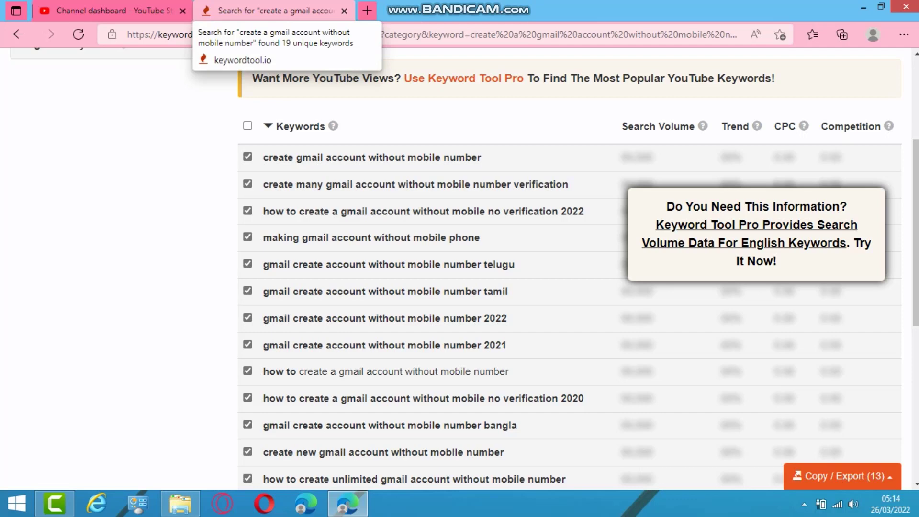
pyautogui.click(106, 10)
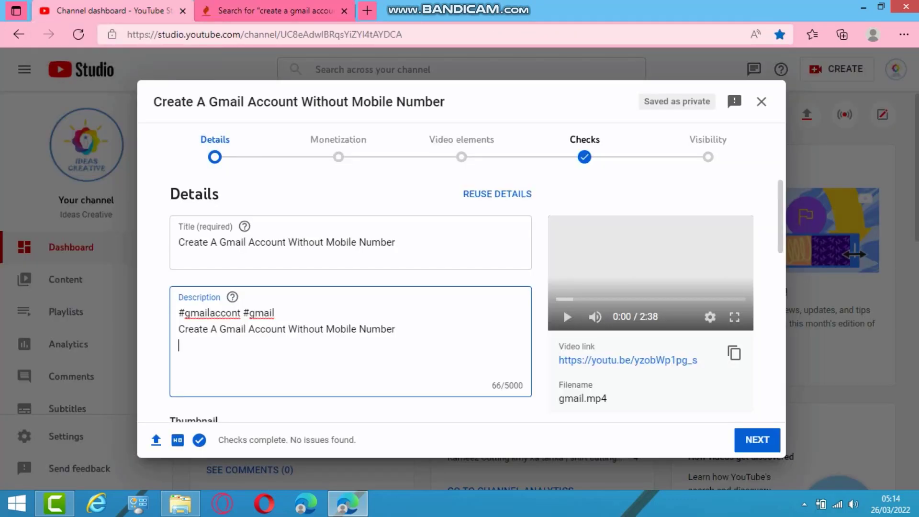
pyautogui.hotkey('ctrl', 'v')
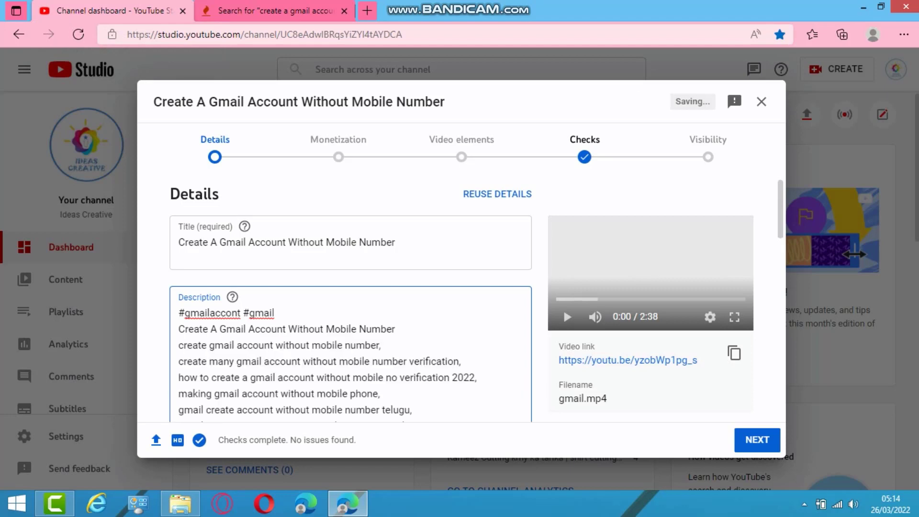
# Show the additional video detail options and paste the copied keywords as the video's tags
pyautogui.scroll(-3, 460, 297)
pyautogui.scroll(-7, 459, 297)
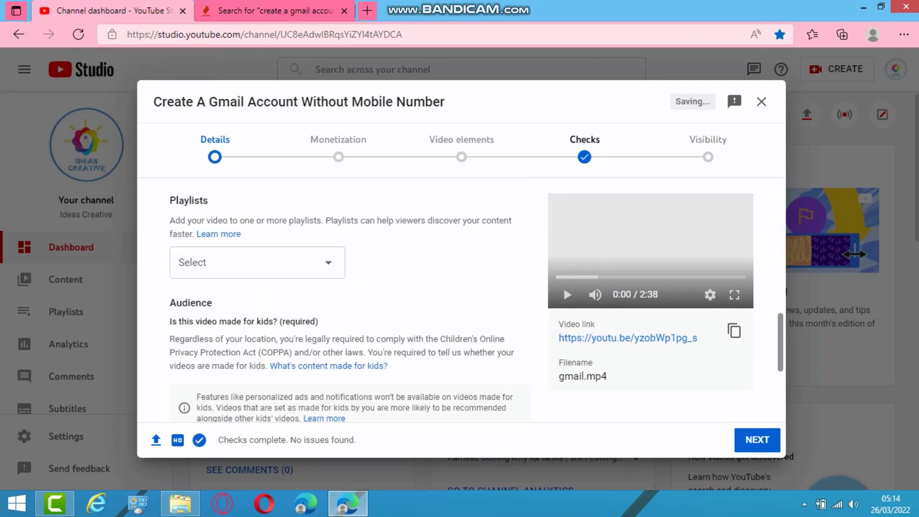
pyautogui.scroll(-1, 477, 297)
pyautogui.click(198, 364)
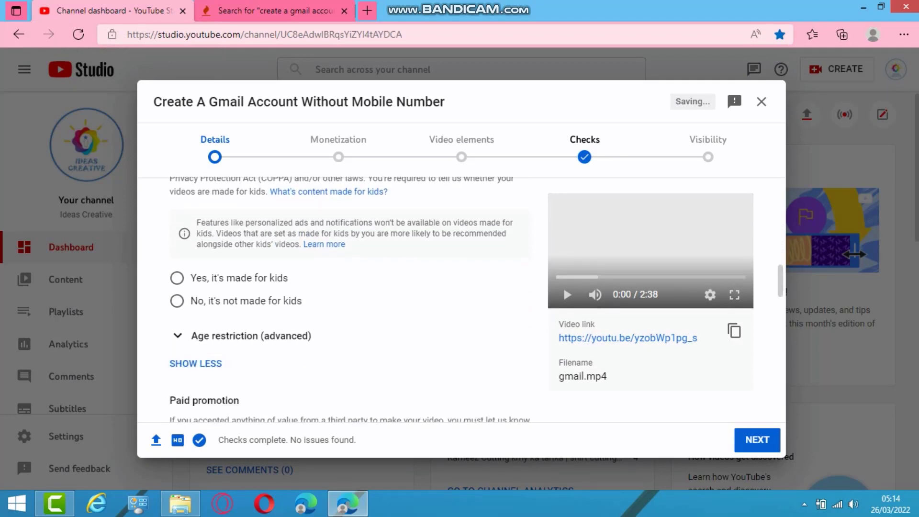
pyautogui.scroll(-3, 197, 364)
pyautogui.scroll(-4, 350, 300)
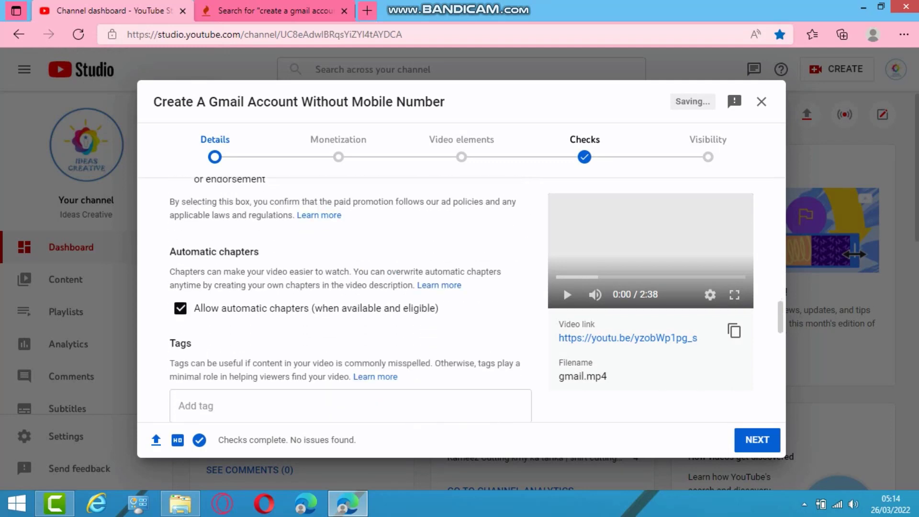
pyautogui.click(198, 369)
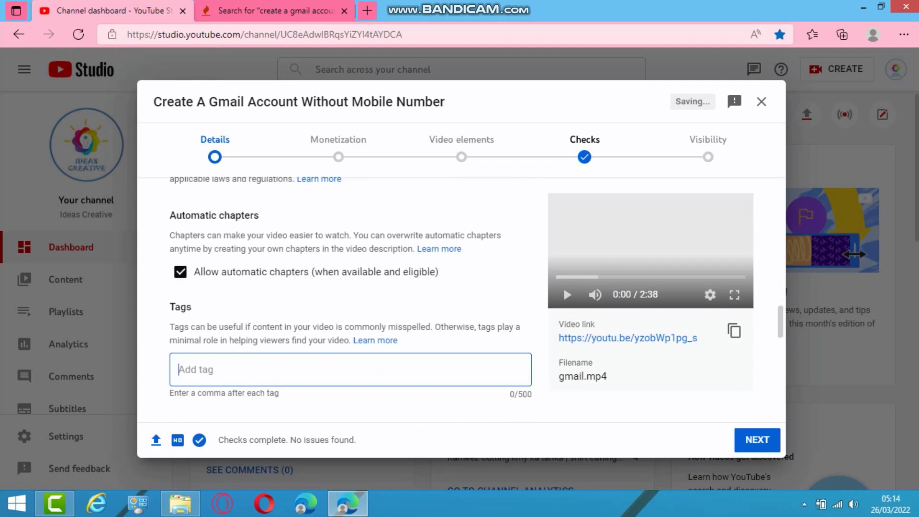
pyautogui.hotkey('ctrl', 'v')
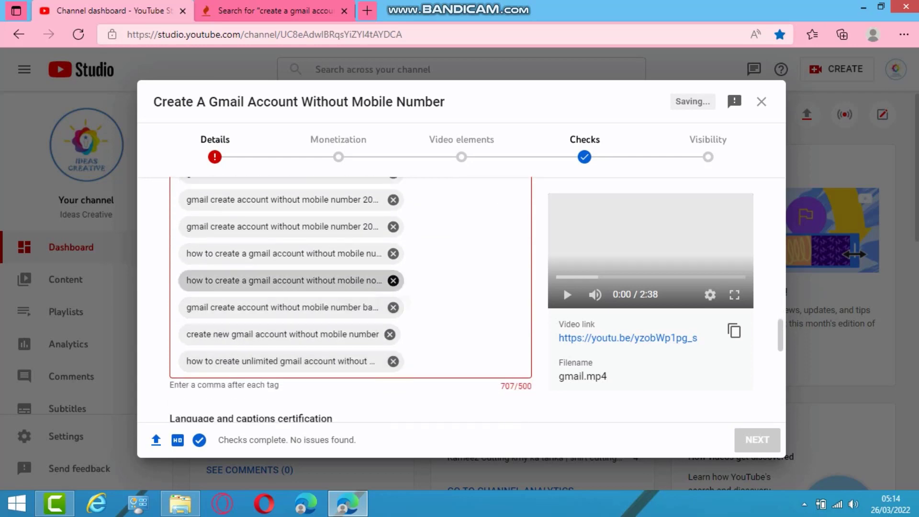
# Remove four of the last five tags, keeping only the "how to create a gmail account without mobile no…" tag among them
pyautogui.click(393, 254)
pyautogui.click(393, 280)
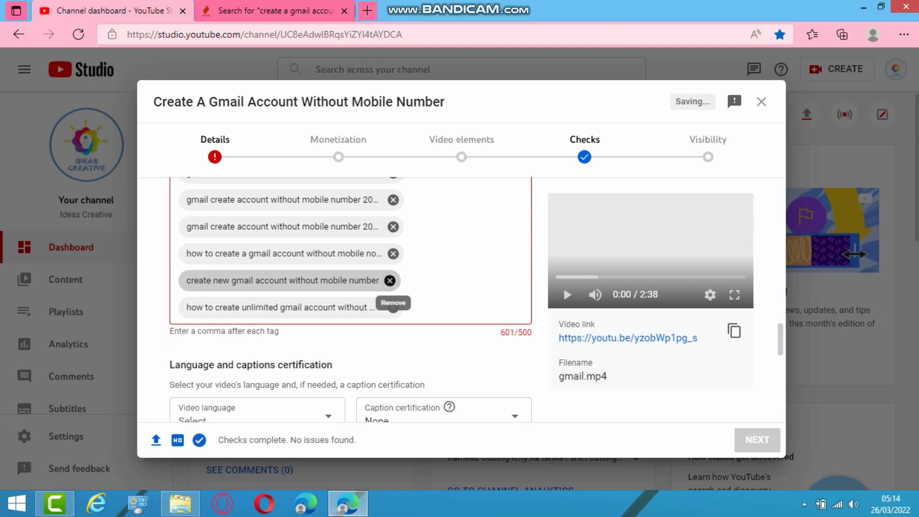
pyautogui.click(390, 280)
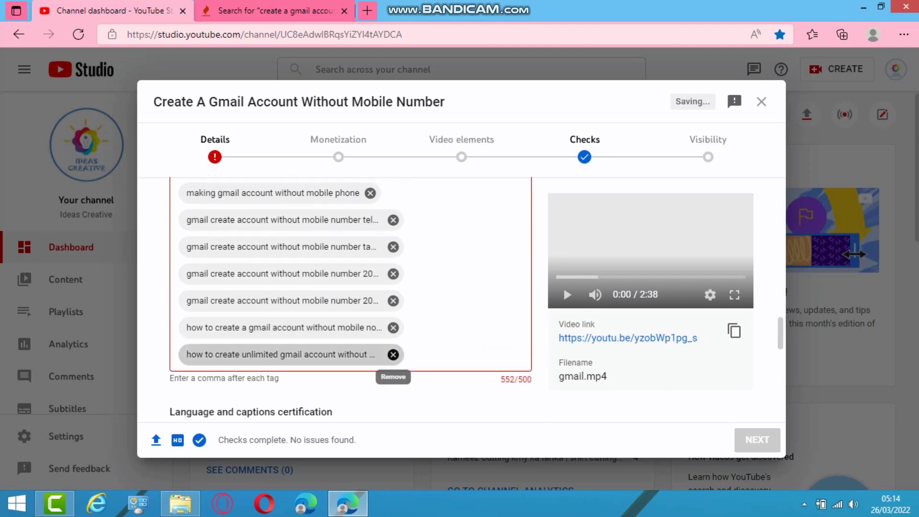
pyautogui.click(393, 355)
pyautogui.scroll(2, 350, 296)
pyautogui.scroll(-4, 350, 297)
# Set the video language to English (United States) and the caption certification to "This content has never aired on television in the U.S."
pyautogui.click(297, 359)
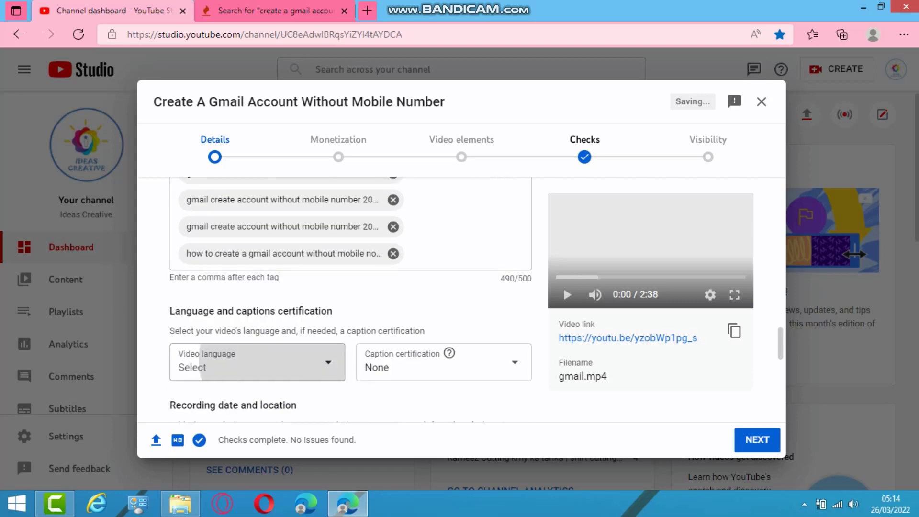
pyautogui.scroll(-15, 258, 216)
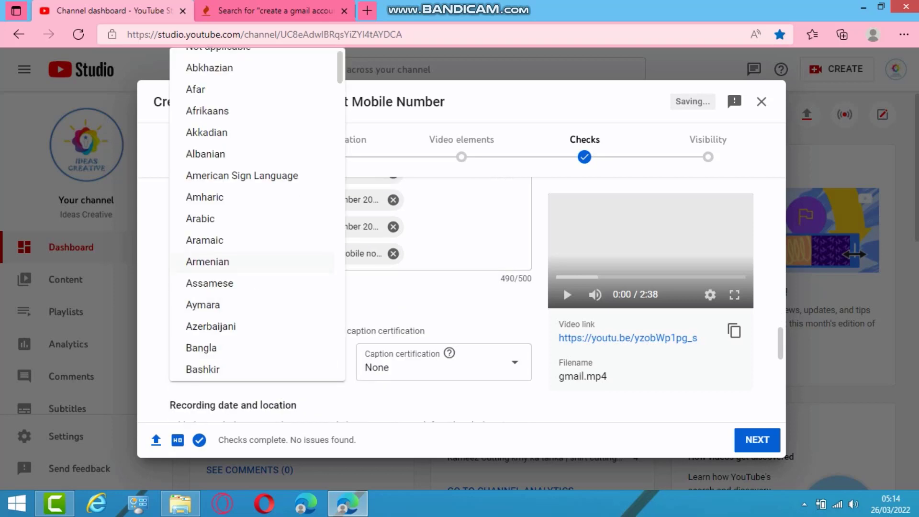
pyautogui.scroll(-3, 257, 215)
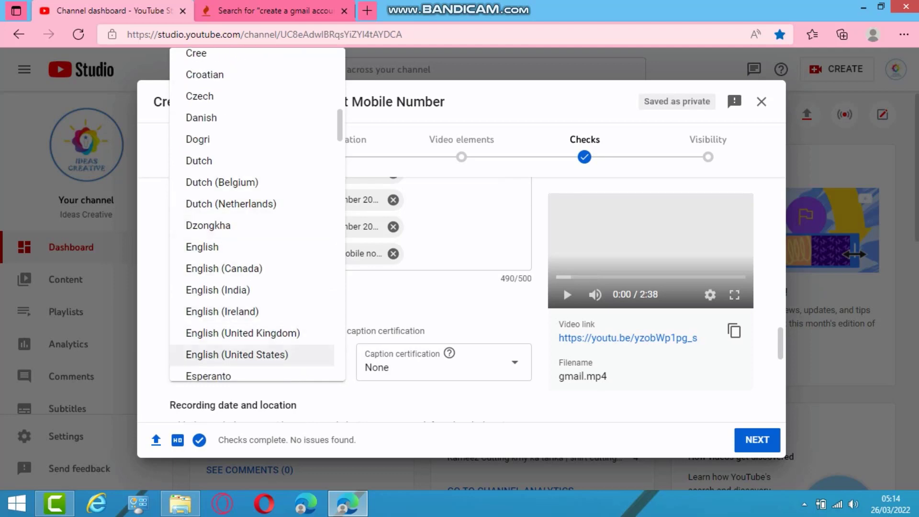
pyautogui.click(237, 354)
pyautogui.scroll(-3, 417, 254)
pyautogui.click(417, 255)
pyautogui.click(489, 168)
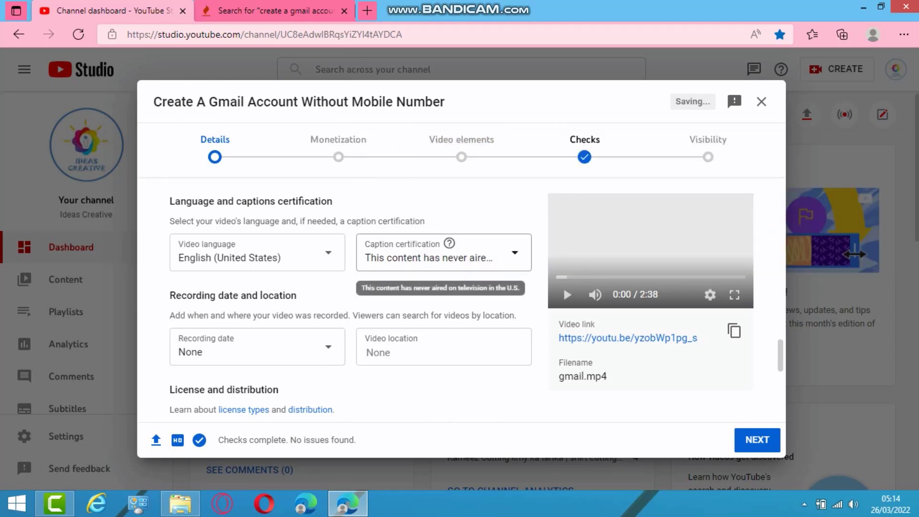
# Set the video's recording date to Mar 26, 2022
pyautogui.scroll(-1, 297, 336)
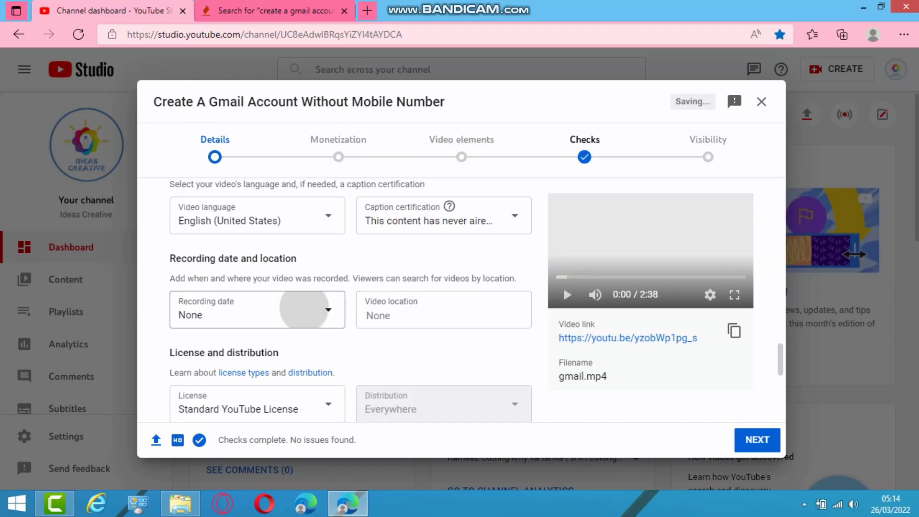
pyautogui.click(297, 310)
pyautogui.click(333, 260)
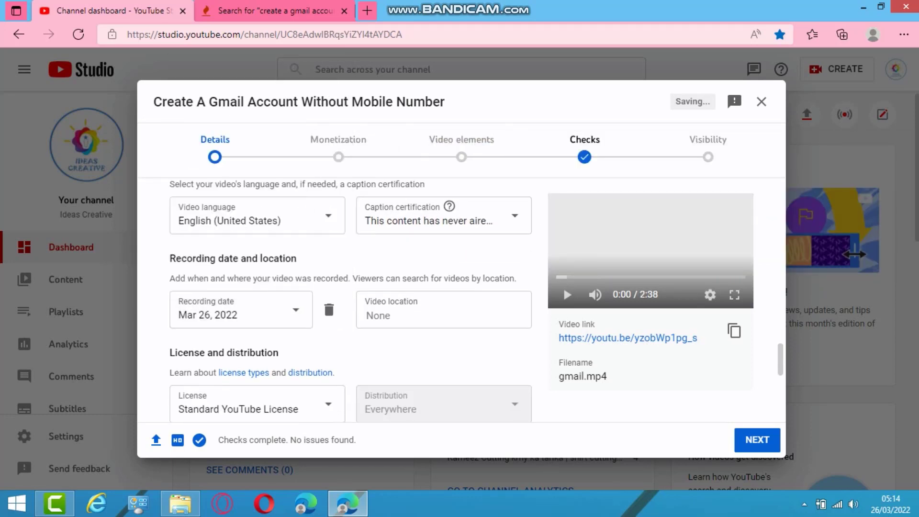
# Search the video location for "usa" and choose USA
pyautogui.click(394, 312)
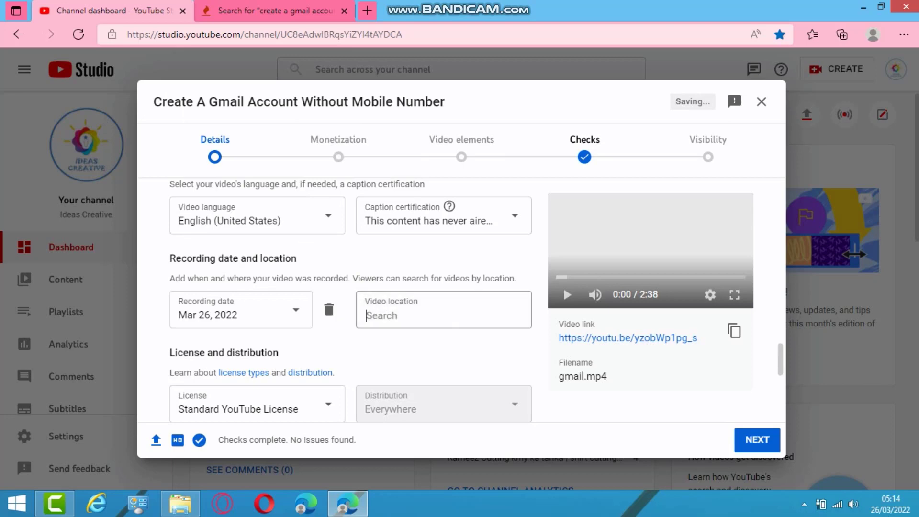
pyautogui.write('Sa')
pyautogui.press('BackSpace')
pyautogui.press('BackSpace')
pyautogui.write('u')
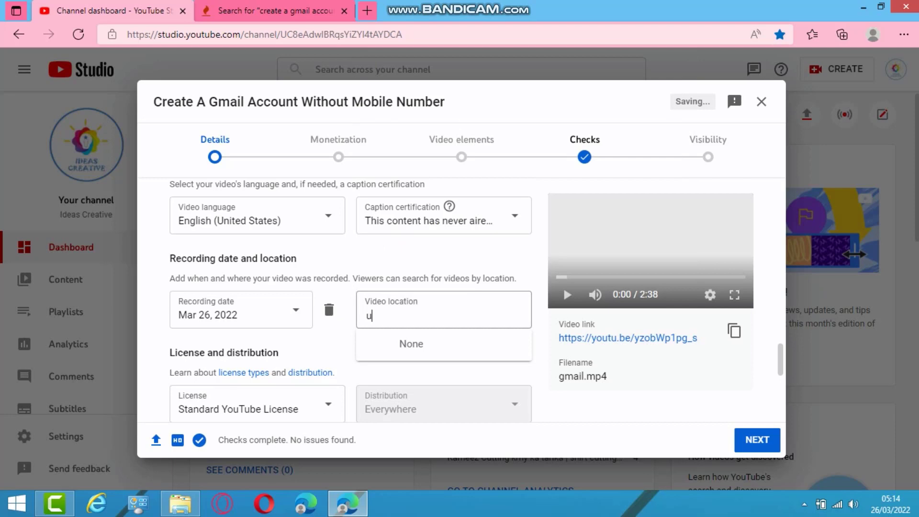
pyautogui.write('sa')
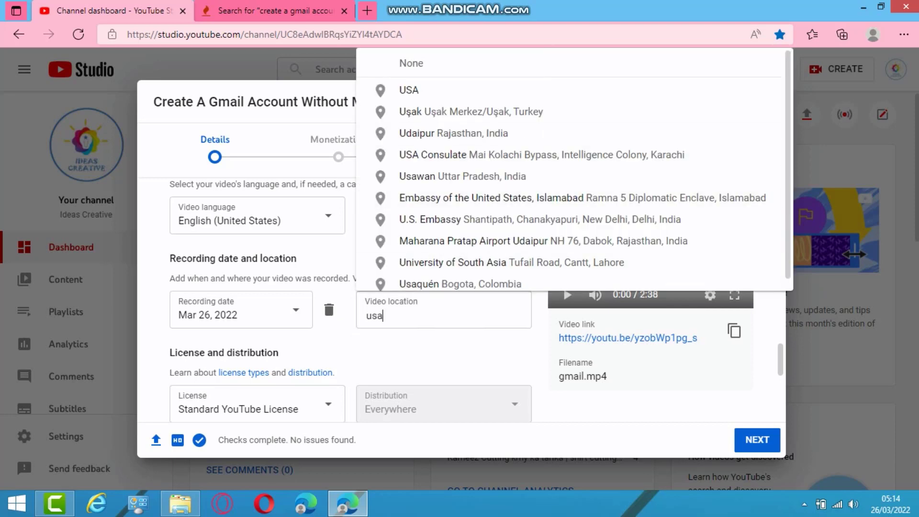
pyautogui.press('Down')
pyautogui.press('Down')
pyautogui.press('Return')
# Change the video's category to Education
pyautogui.scroll(-2, 342, 297)
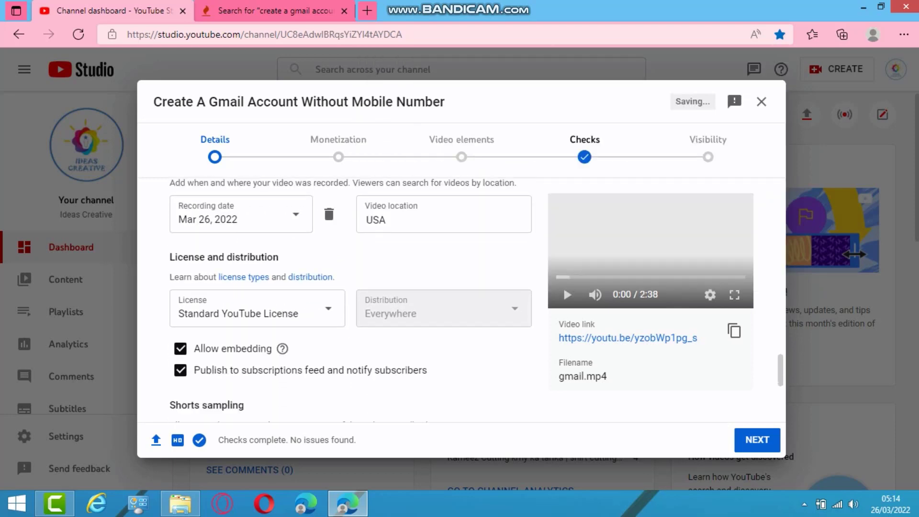
pyautogui.scroll(-5, 342, 297)
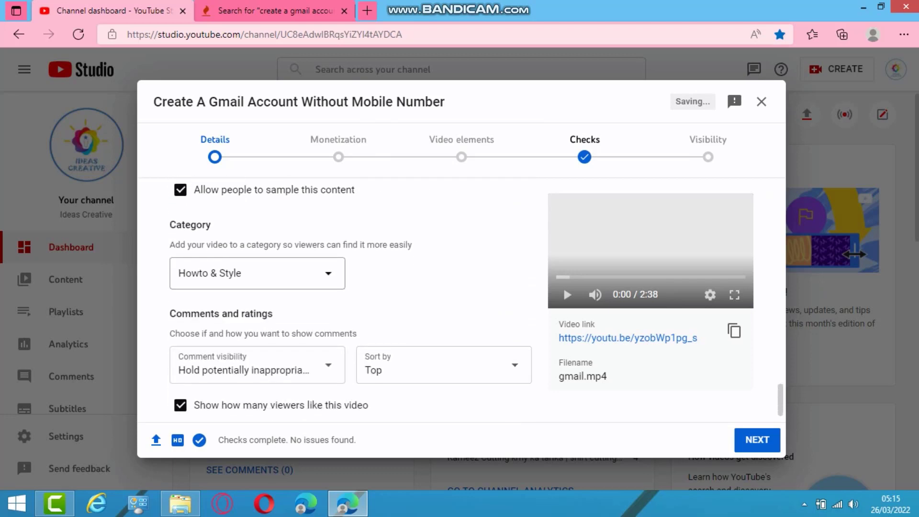
pyautogui.click(297, 273)
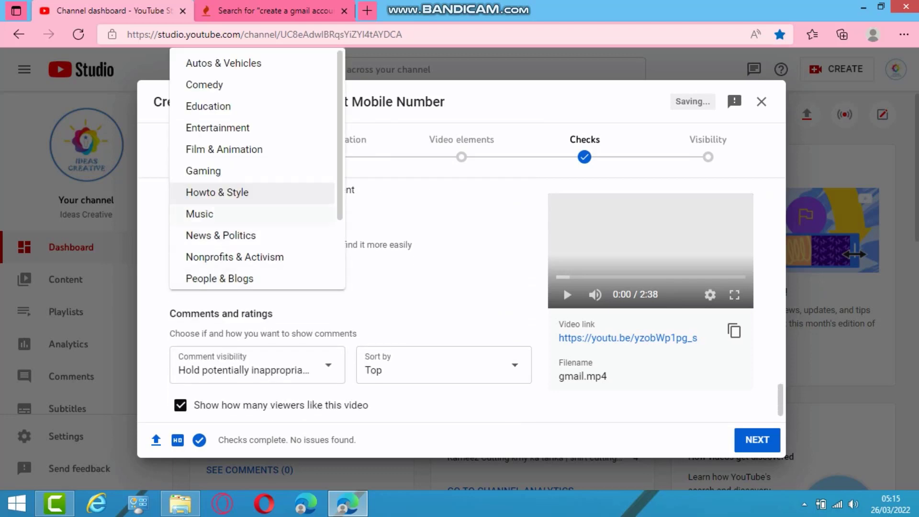
pyautogui.scroll(-2, 254, 234)
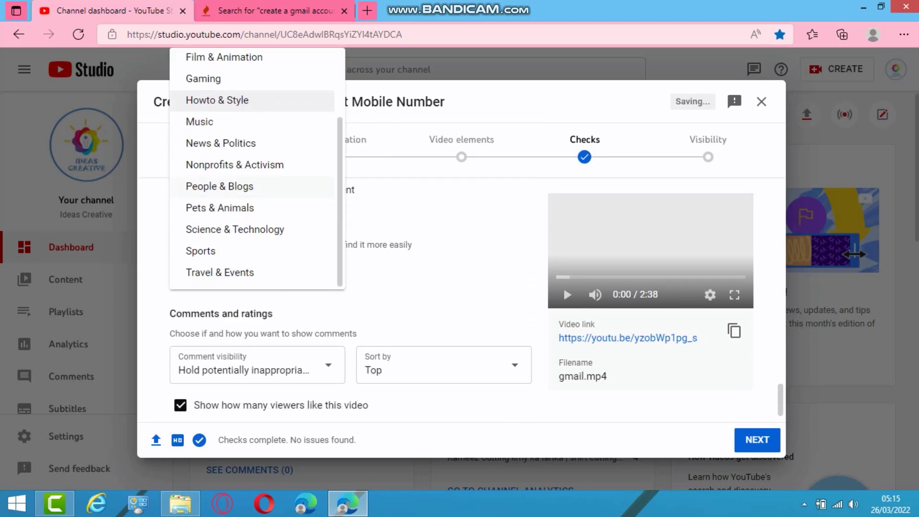
pyautogui.scroll(2, 254, 235)
pyautogui.click(208, 105)
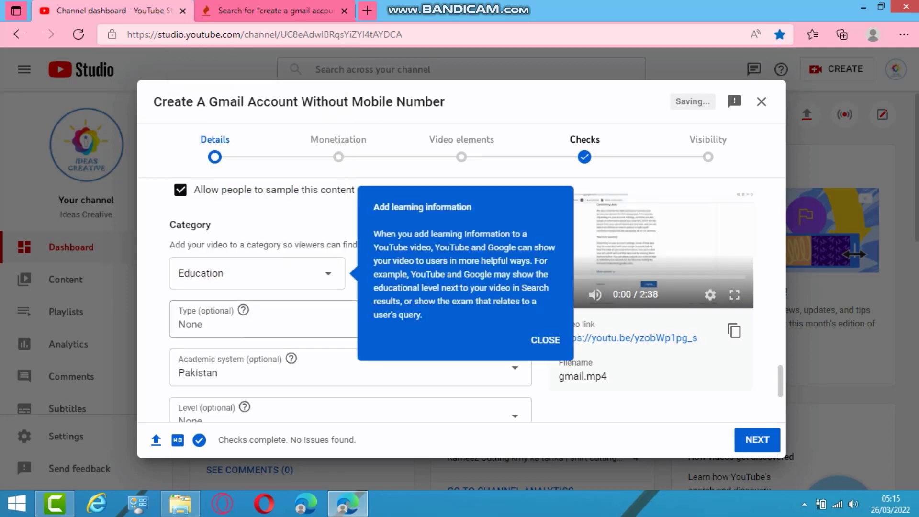
# Set the video's comment visibility to Allow all comments
pyautogui.scroll(-5, 350, 297)
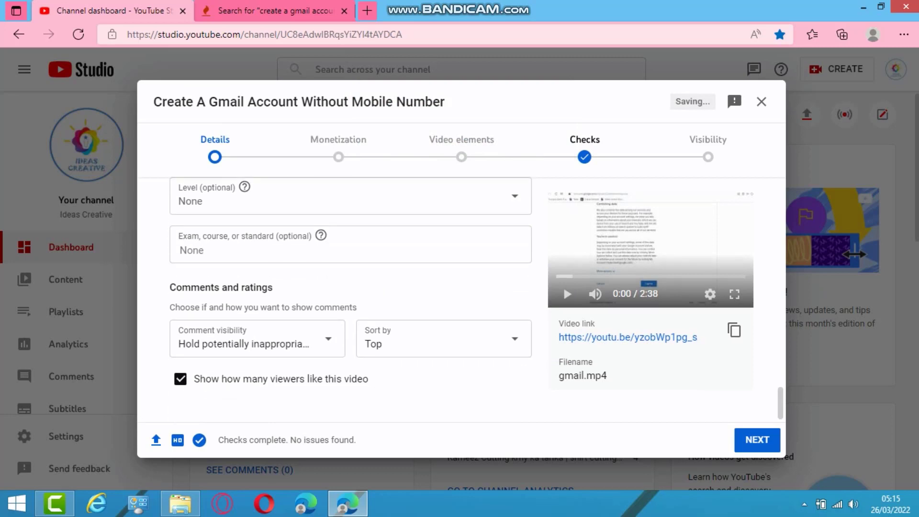
pyautogui.click(258, 339)
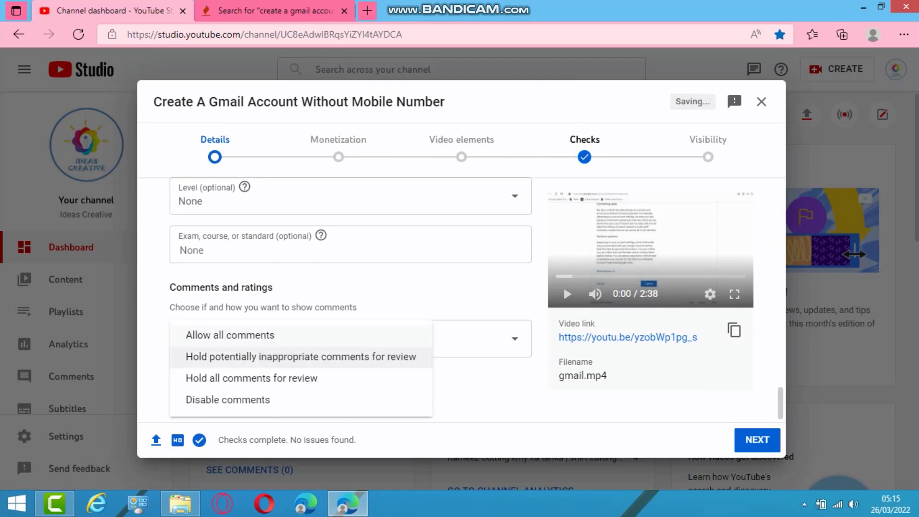
pyautogui.click(230, 336)
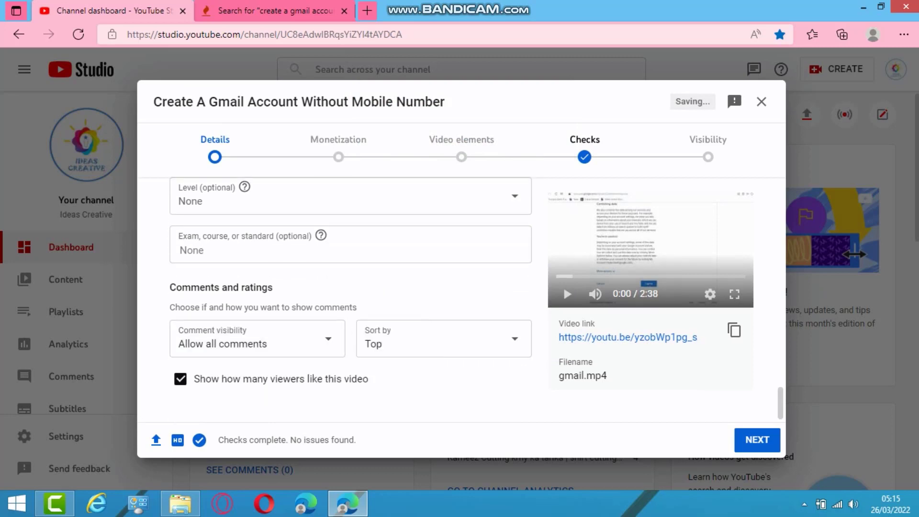
pyautogui.scroll(1, 351, 299)
pyautogui.scroll(-1, 350, 299)
# Declare the video as not made for kids and continue to the monetization stage
pyautogui.click(758, 440)
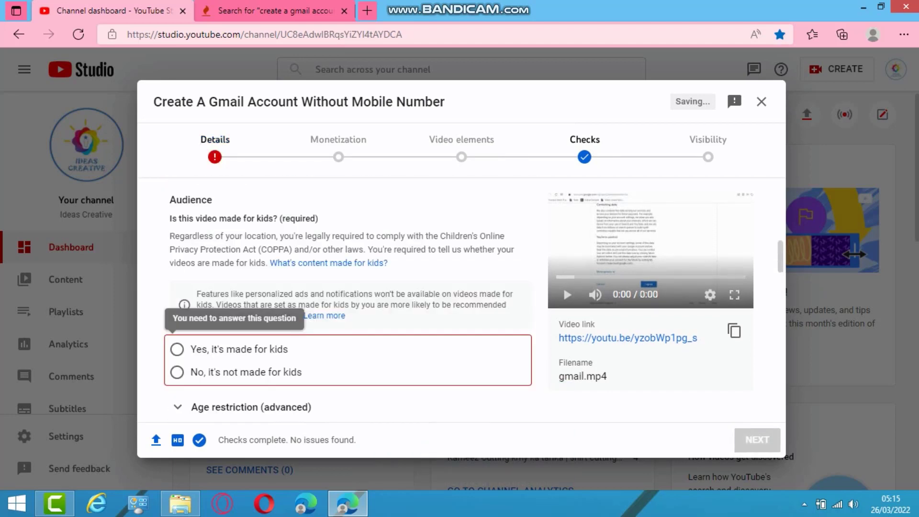
pyautogui.click(177, 372)
pyautogui.click(747, 440)
# Turn monetization on with the default ad types and continue to the ad suitability stage
pyautogui.click(191, 264)
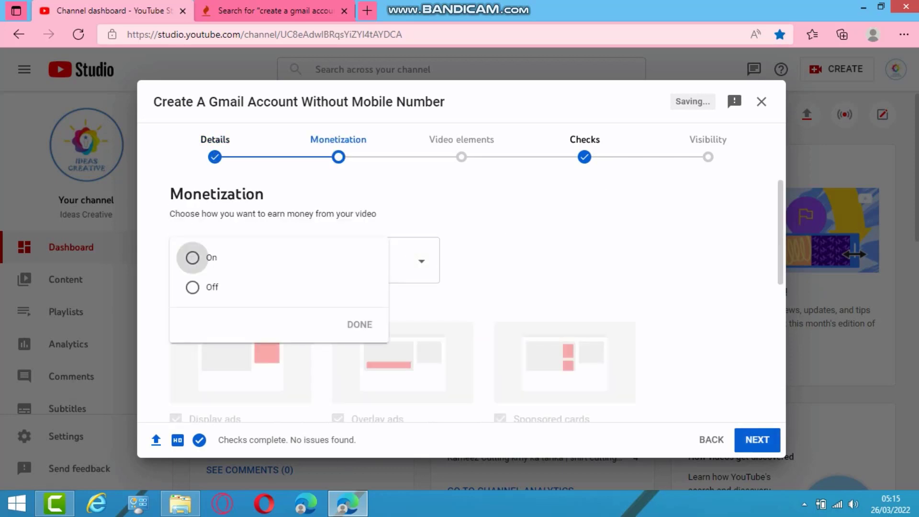
pyautogui.click(192, 258)
pyautogui.click(360, 325)
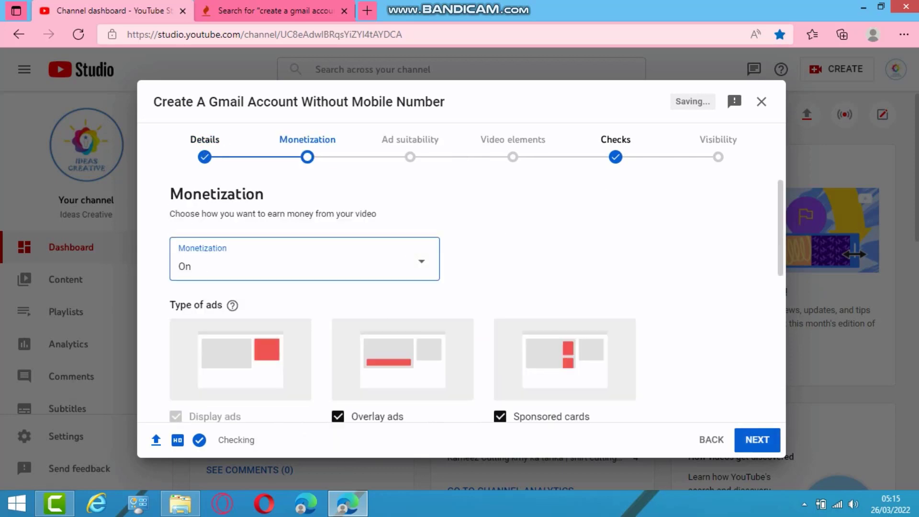
pyautogui.scroll(-4, 384, 301)
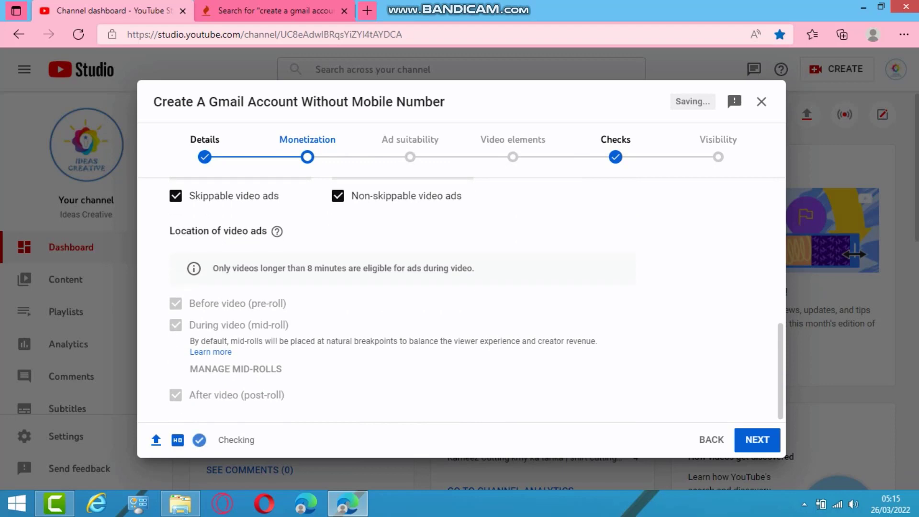
pyautogui.click(758, 440)
# Mark the ad suitability questionnaire as "None of the above" and submit the rating
pyautogui.scroll(-10, 459, 312)
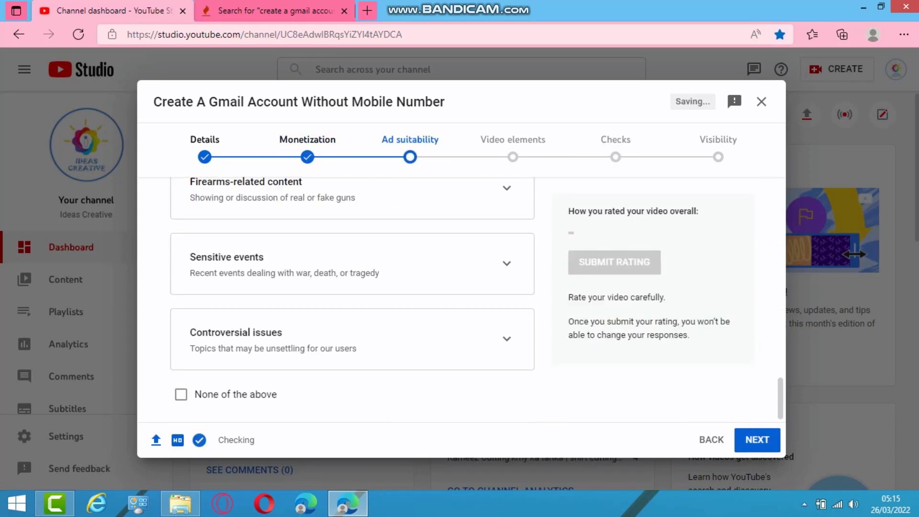
pyautogui.click(181, 395)
pyautogui.scroll(6, 460, 300)
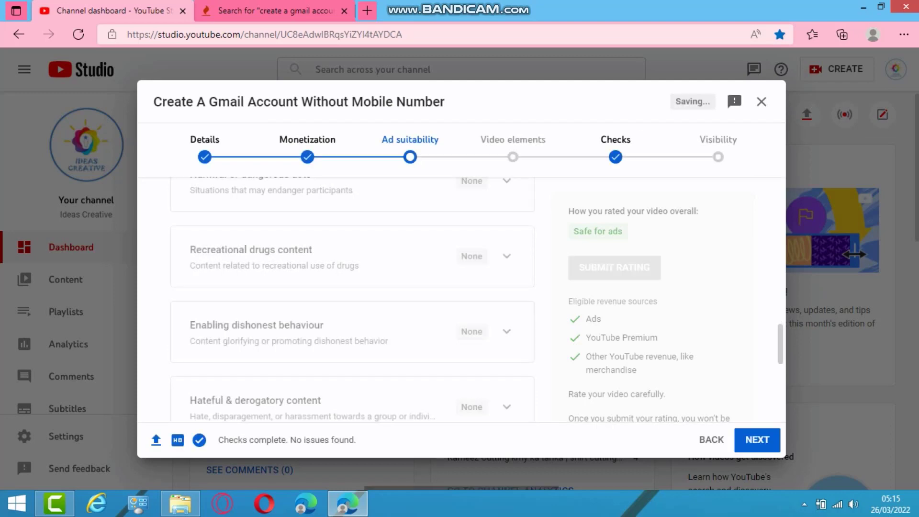
# Continue through video elements and checks without changes and save the video with Unlisted visibility
pyautogui.click(766, 440)
pyautogui.click(765, 440)
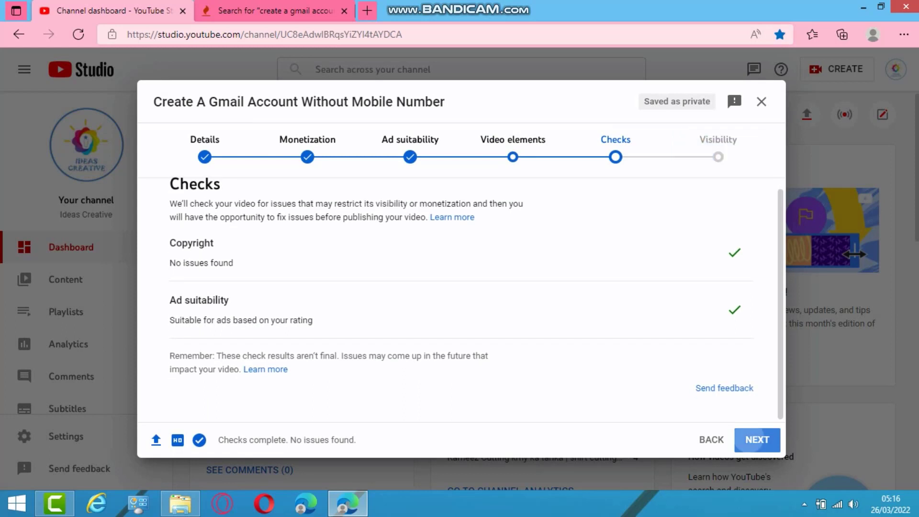
pyautogui.click(757, 439)
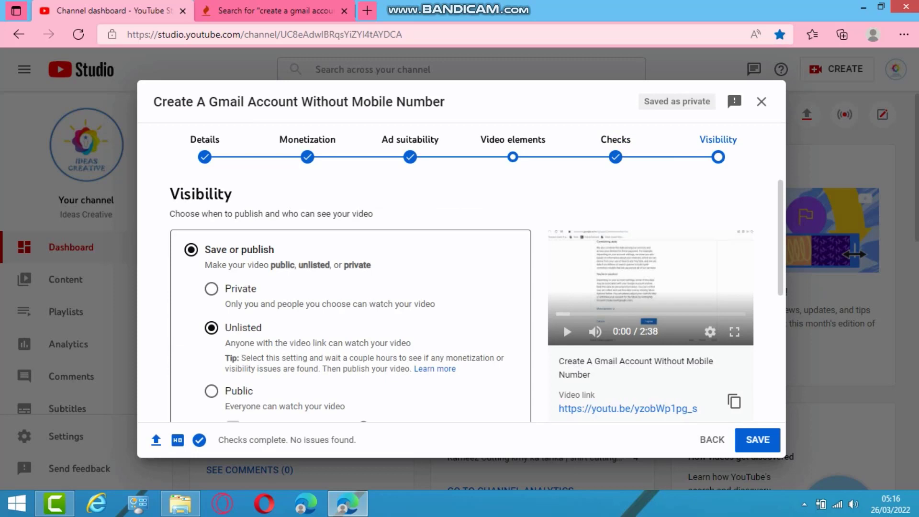
pyautogui.click(758, 440)
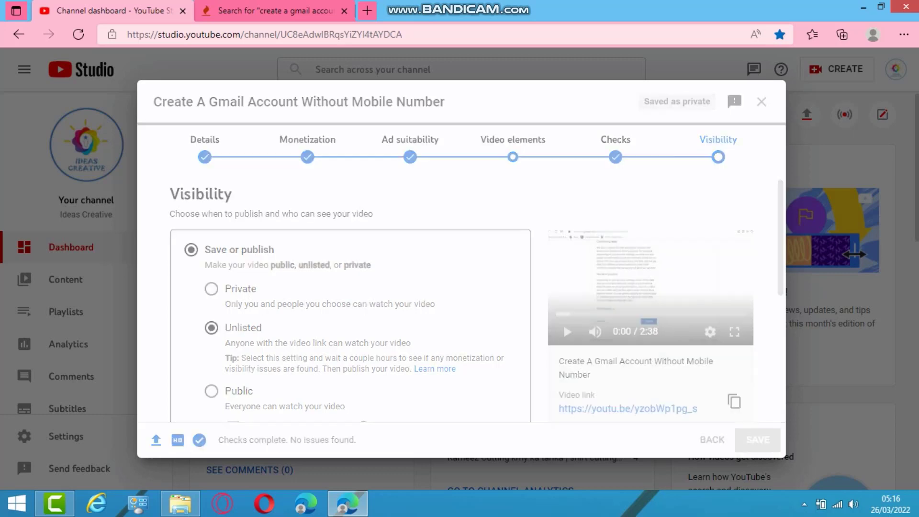